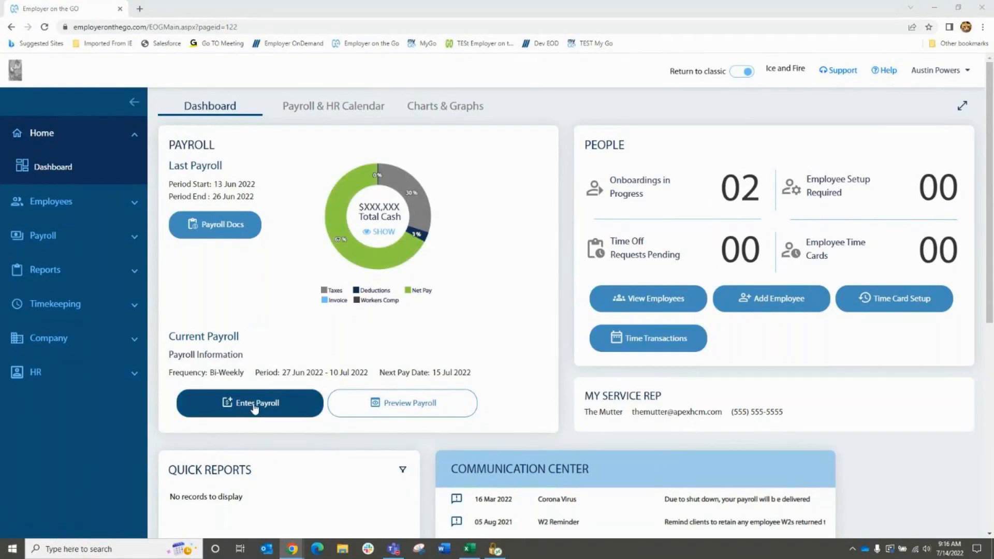
# Open payroll entry from the dashboard and turn off Use Decimal Hours in the Enter Payroll Setup
pyautogui.click(133, 238)
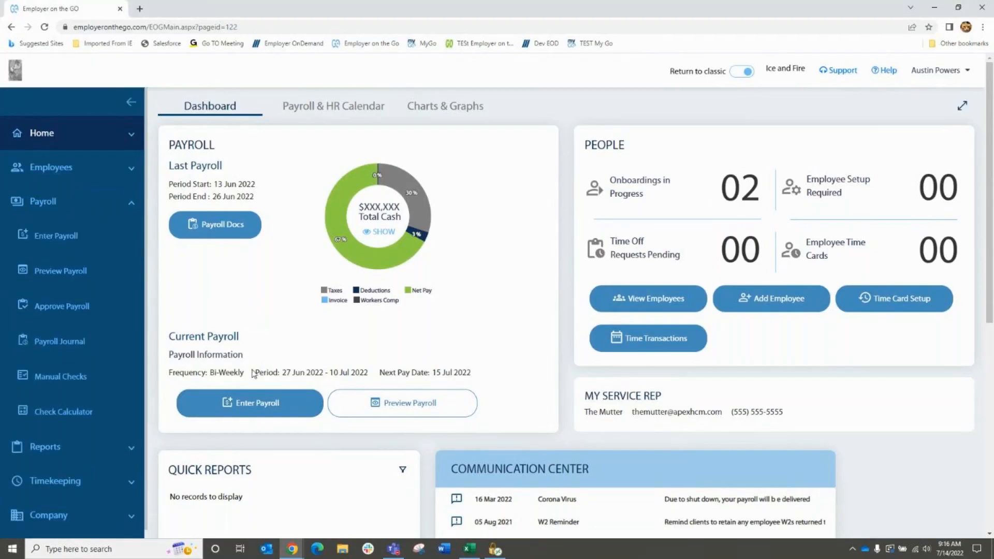
pyautogui.click(255, 404)
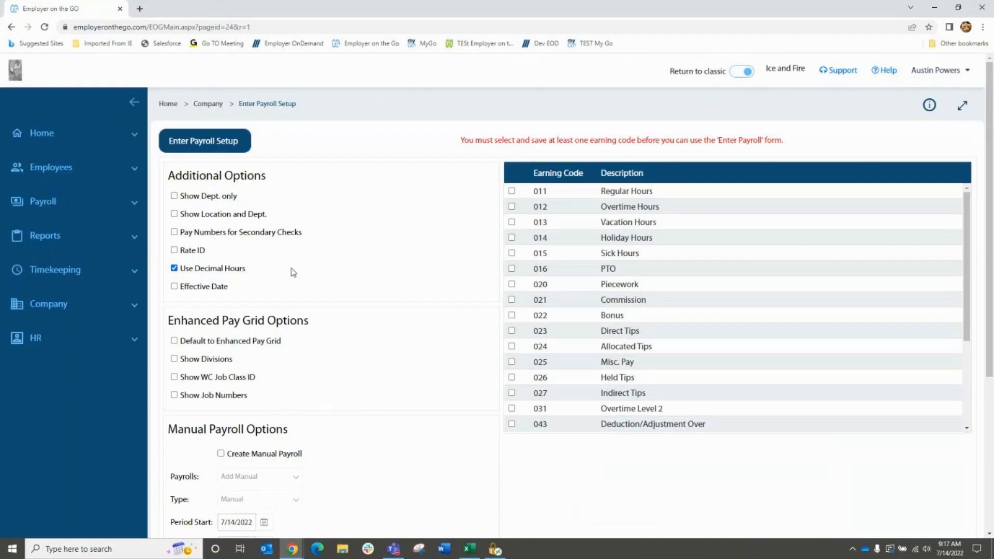
pyautogui.click(174, 268)
pyautogui.scroll(-2, 391, 347)
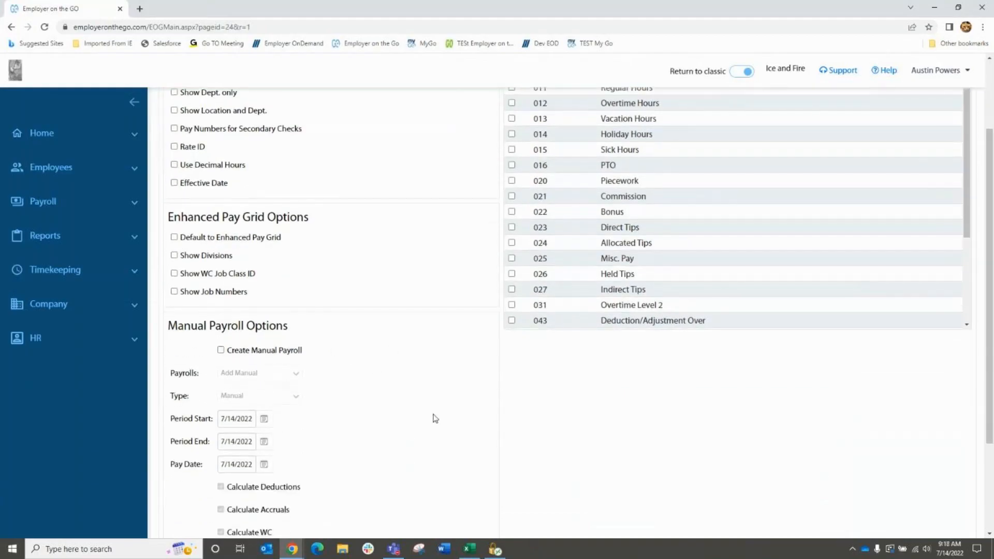
pyautogui.scroll(2, 435, 418)
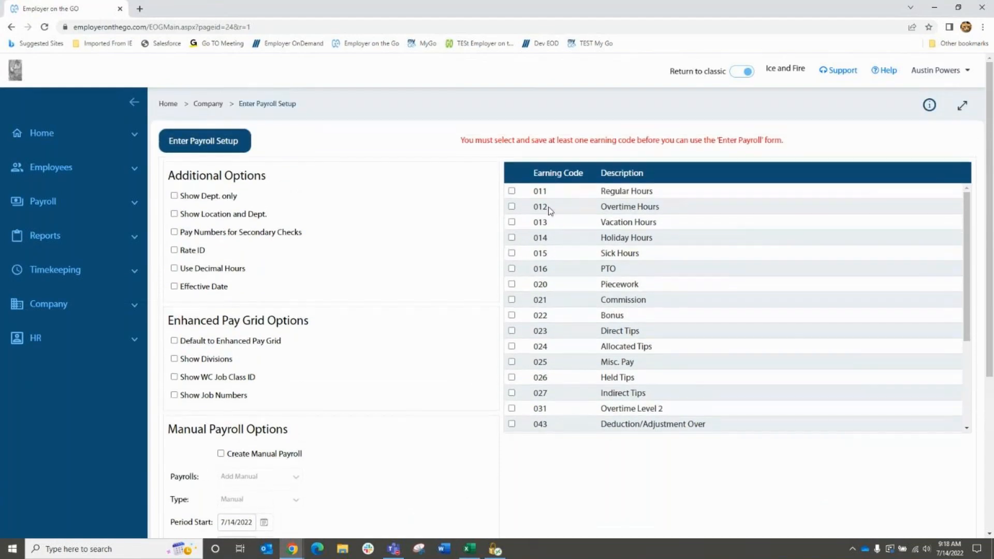
# Select the earning codes 011 Regular Hours, 012 Overtime Hours and 016 PTO, and save the setup
pyautogui.click(511, 191)
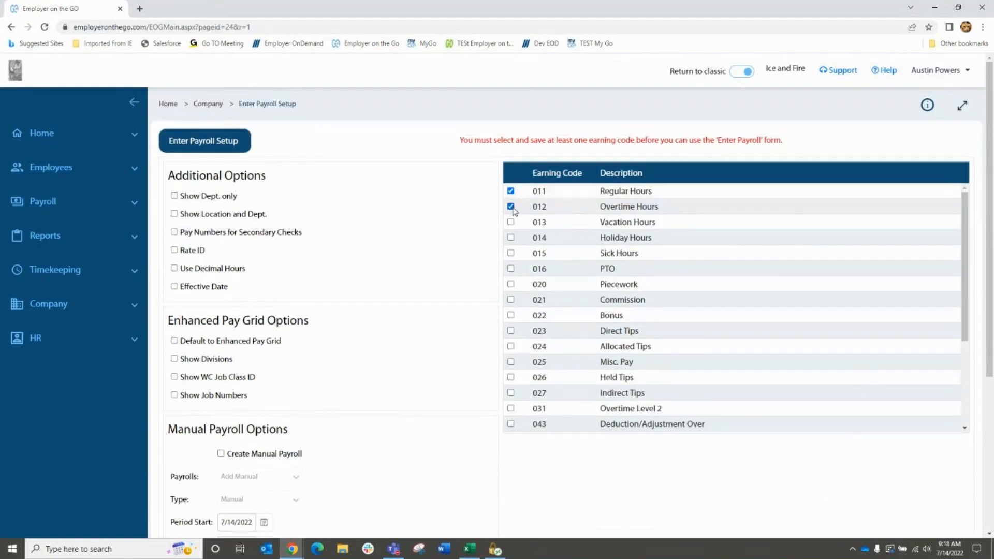
pyautogui.click(511, 269)
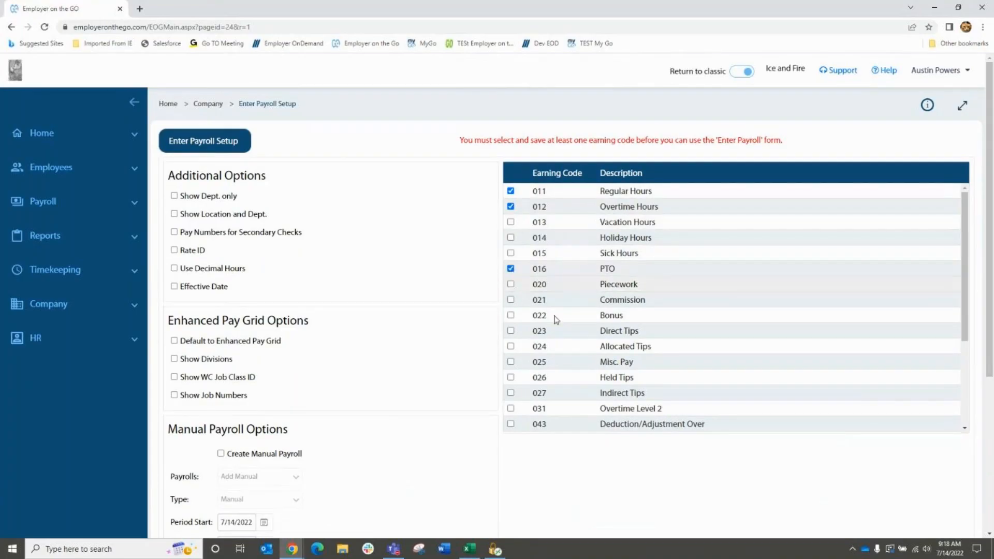
pyautogui.scroll(-5, 728, 462)
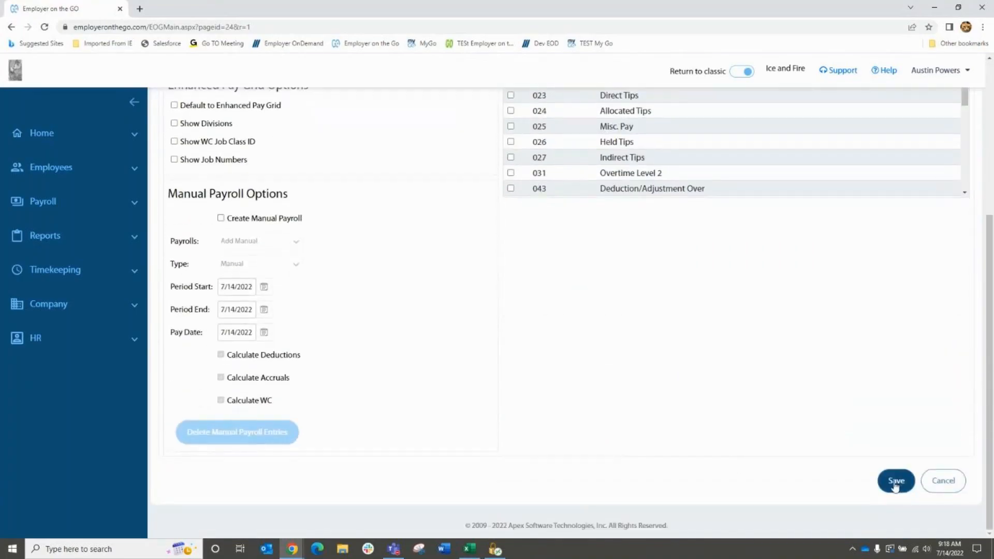
pyautogui.click(897, 491)
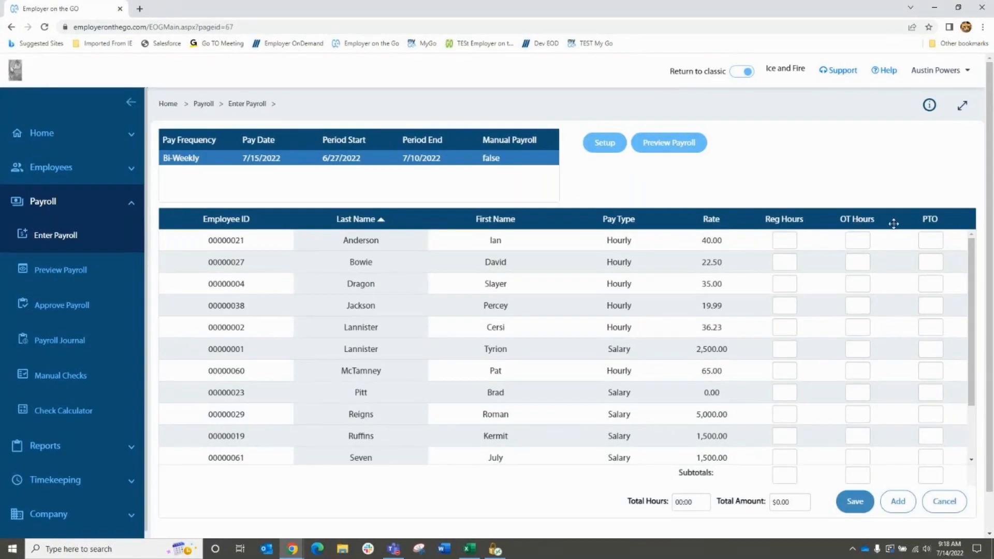
# Reopen the Enter Payroll Setup to check its options and return to the payroll entry grid
pyautogui.click(610, 145)
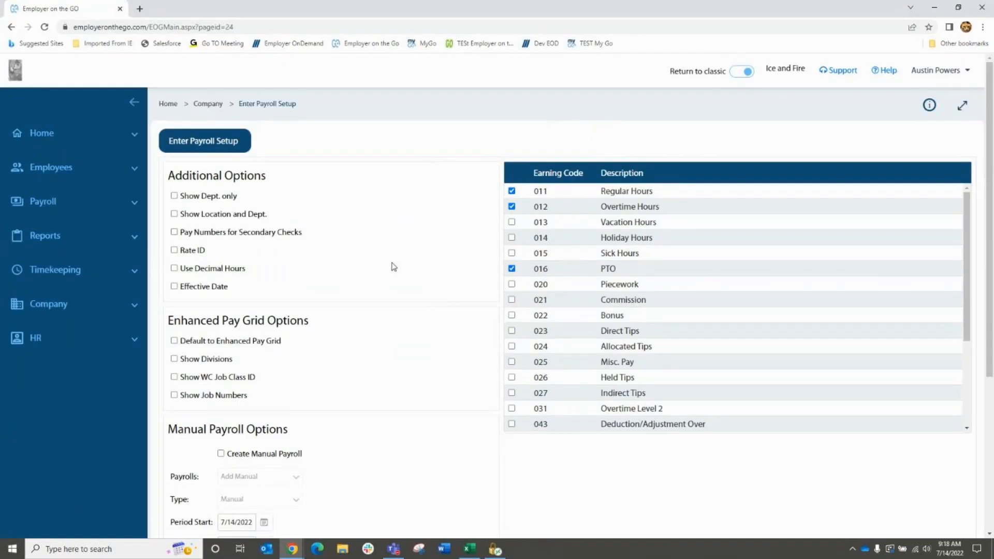
pyautogui.scroll(-1, 458, 321)
pyautogui.scroll(-4, 458, 321)
pyautogui.click(894, 508)
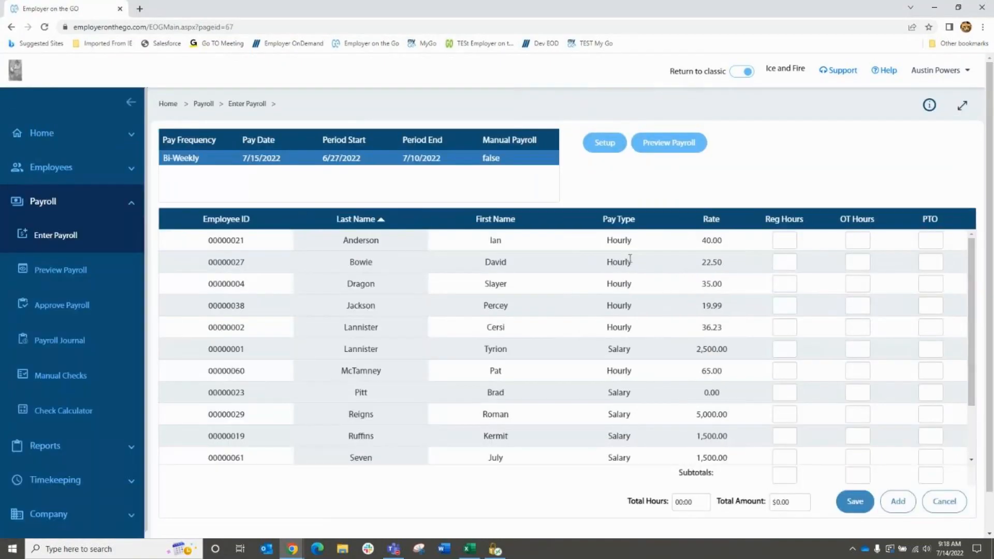
# Enter 80:00 regular hours for the first employee and add an extra pay line for the second employee
pyautogui.click(786, 243)
pyautogui.click(788, 264)
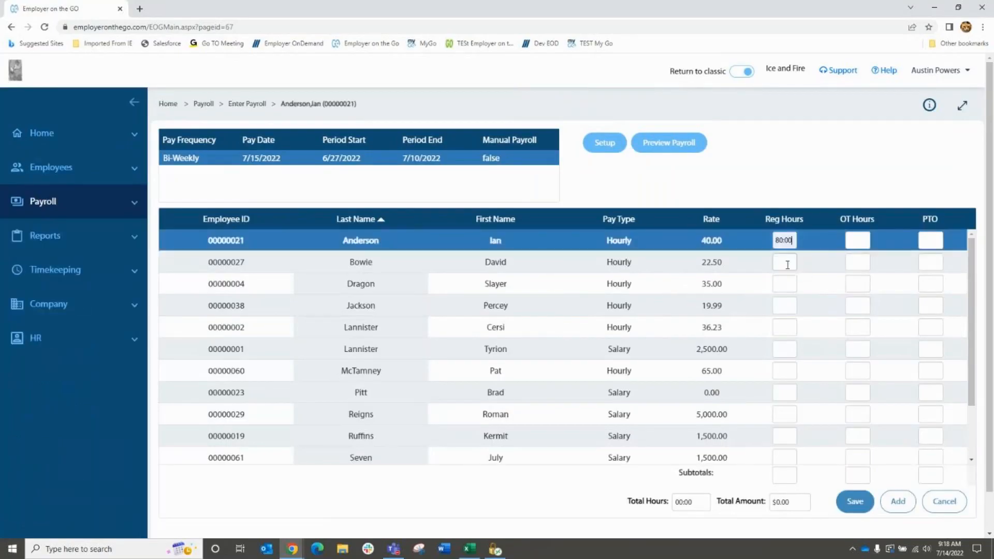
pyautogui.click(422, 261)
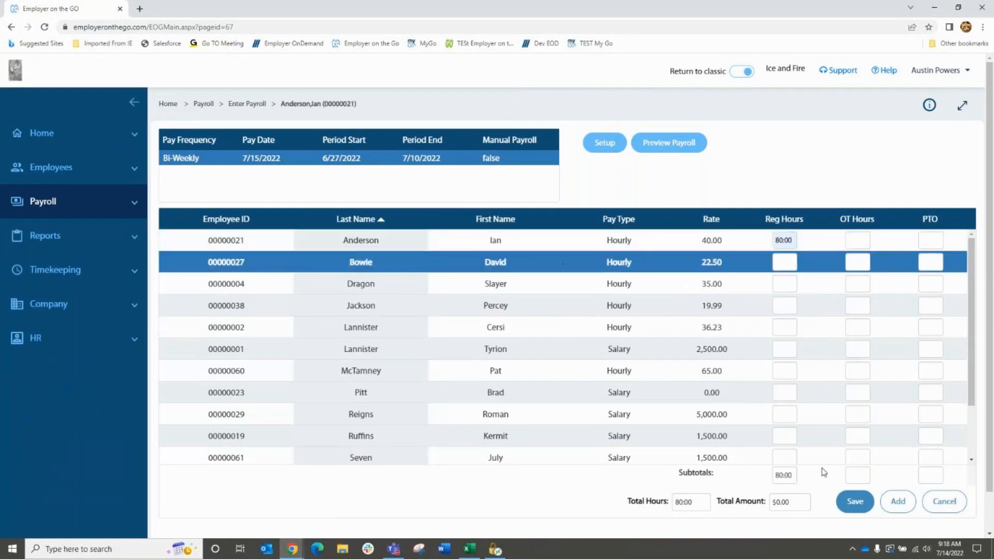
pyautogui.click(899, 502)
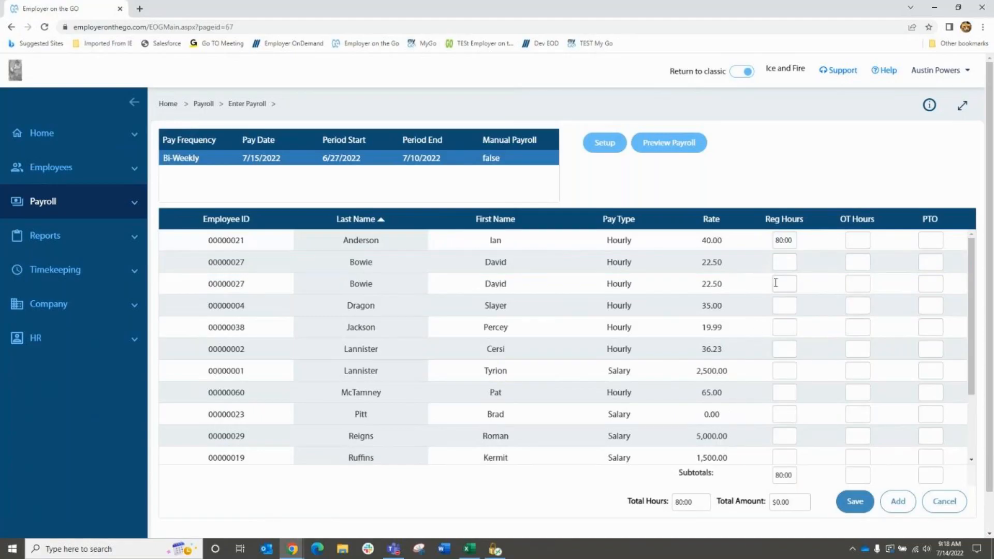
# Enter 80:00 regular hours on the second employee's first pay line, save the entries and go to the payroll preview
pyautogui.click(779, 266)
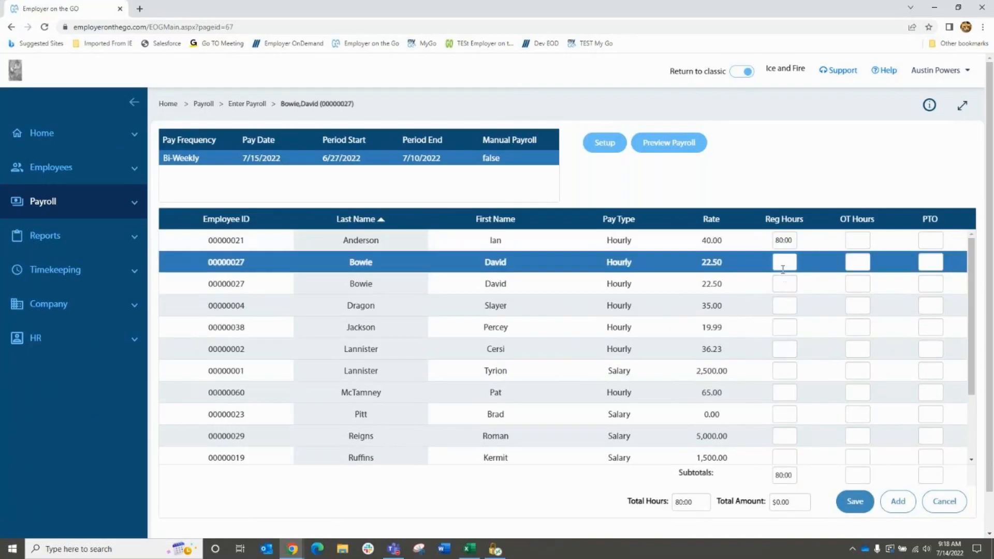
pyautogui.click(783, 268)
pyautogui.click(783, 285)
pyautogui.click(854, 502)
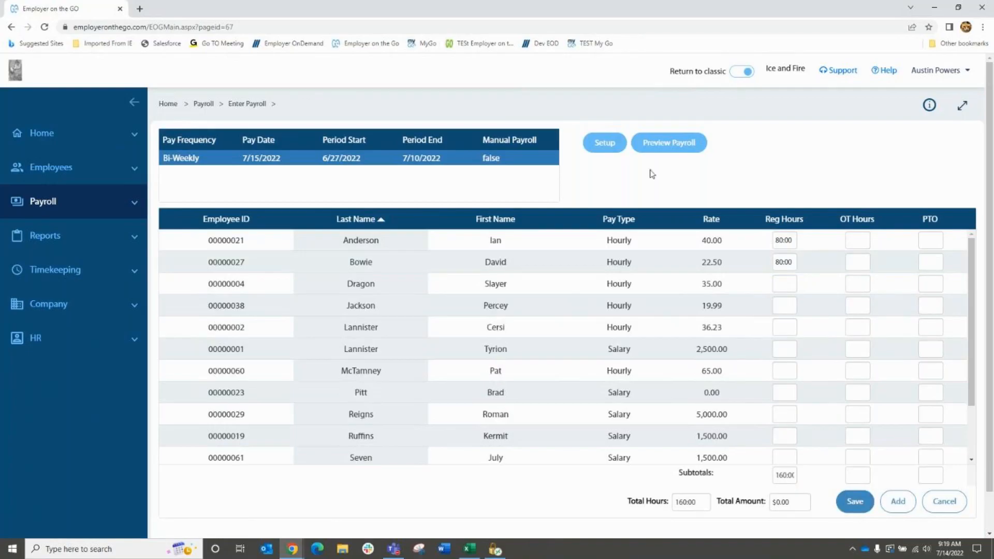
pyautogui.click(668, 147)
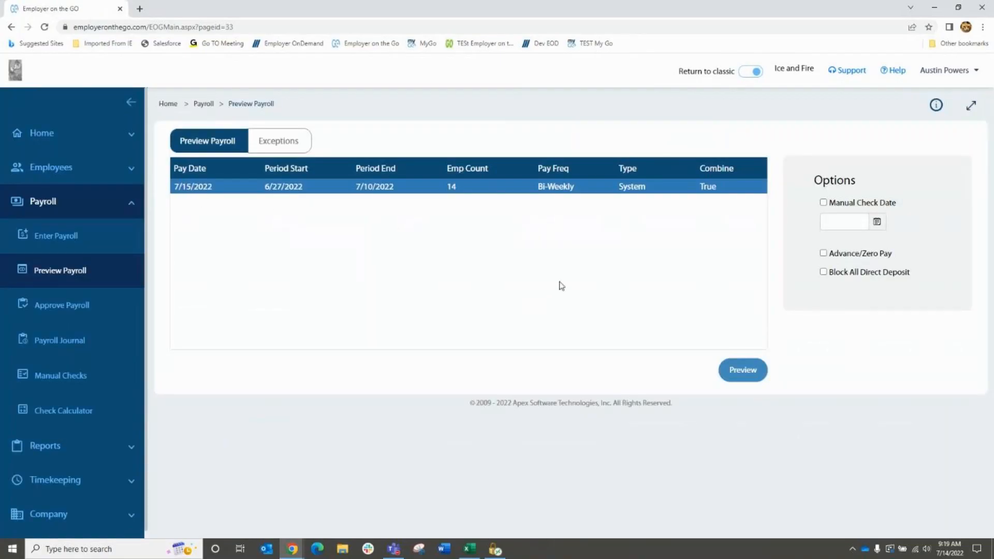
pyautogui.click(824, 205)
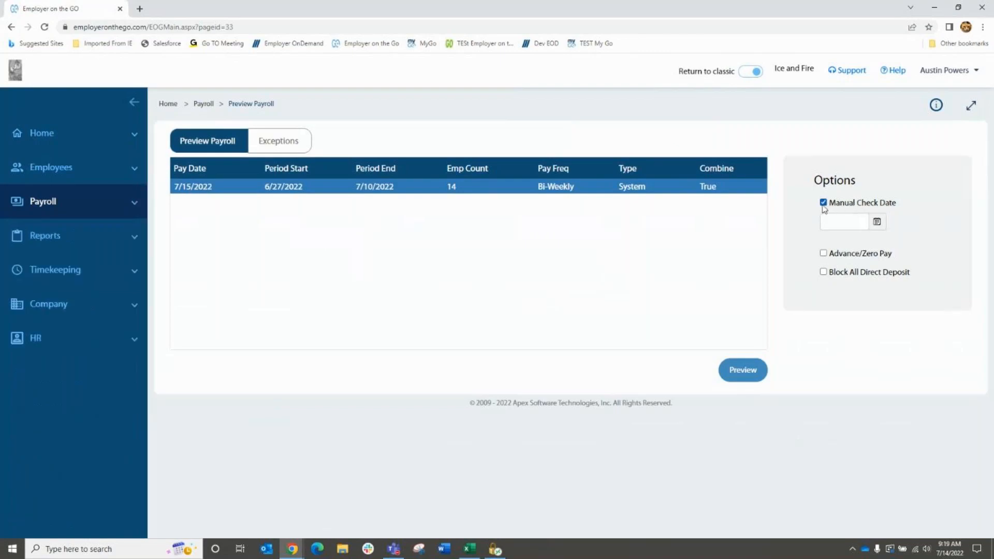
pyautogui.click(877, 222)
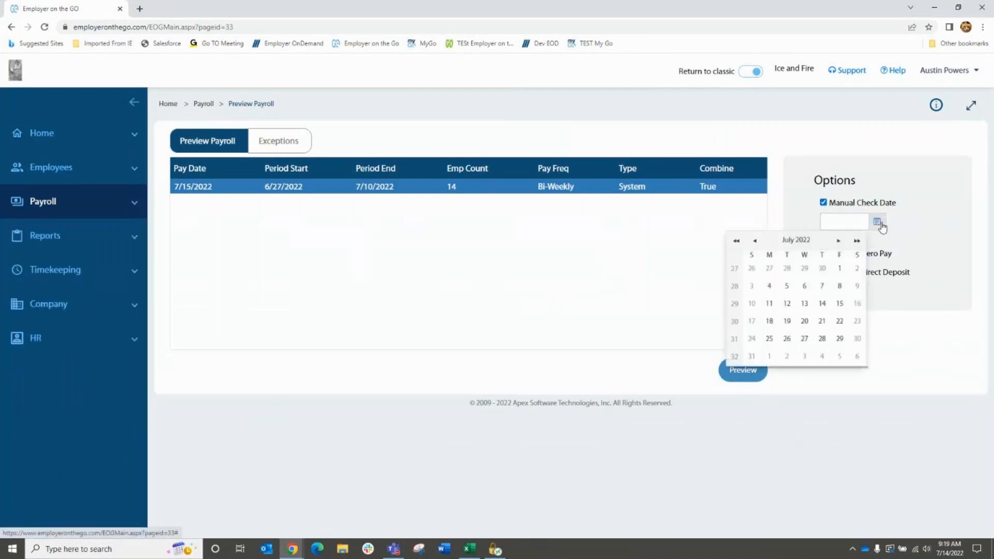
pyautogui.click(823, 203)
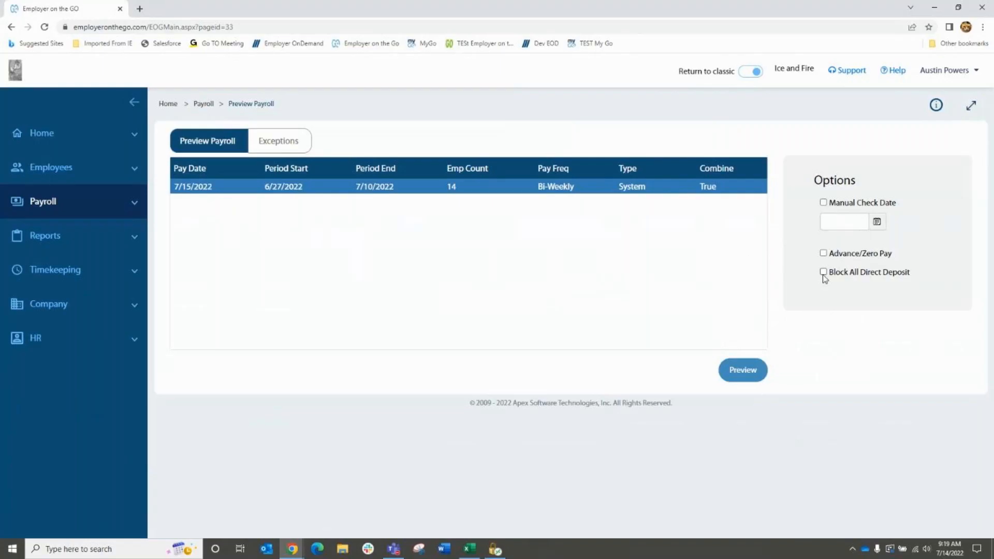
# Build the preview for the payroll with pay date 7/15/2022 and go through its listed exceptions
pyautogui.click(746, 370)
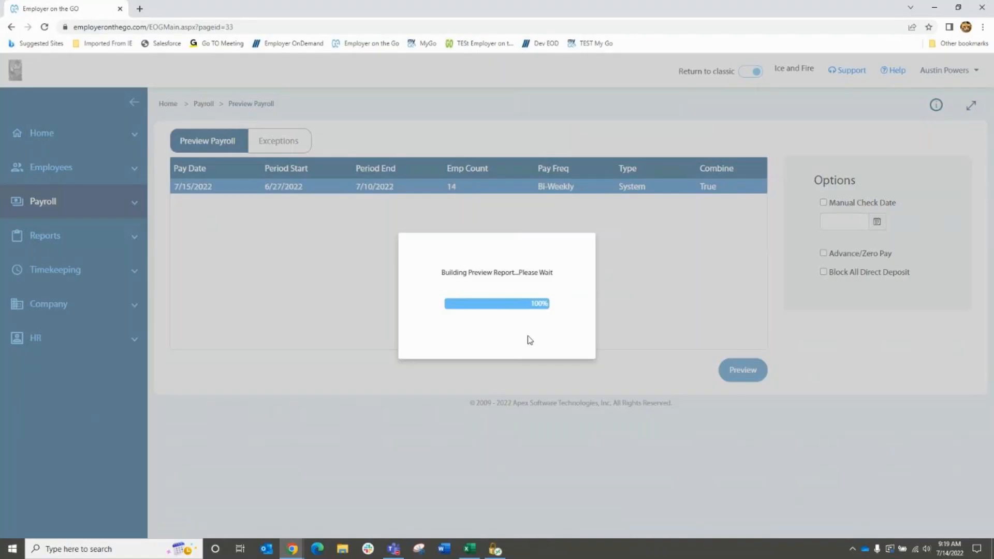
pyautogui.click(501, 339)
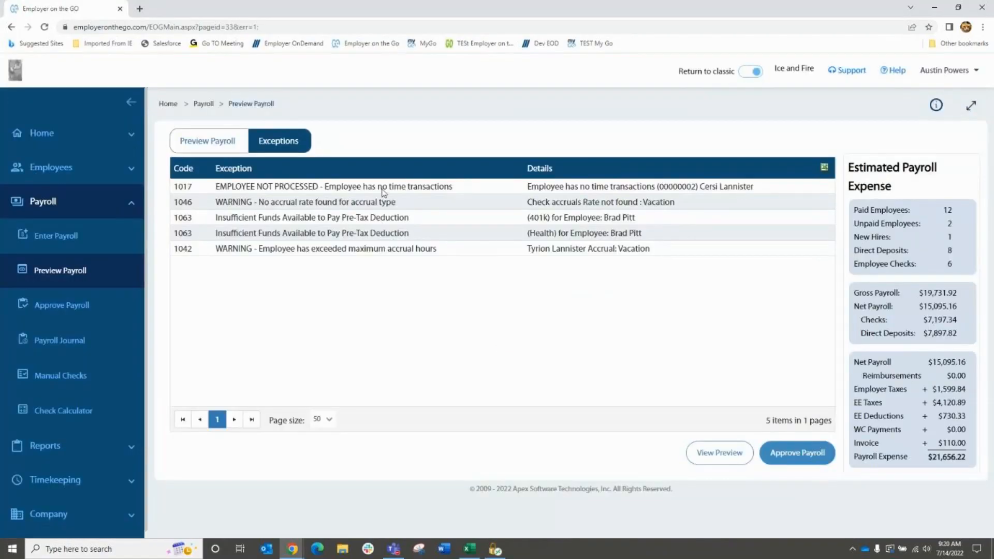
pyautogui.click(383, 186)
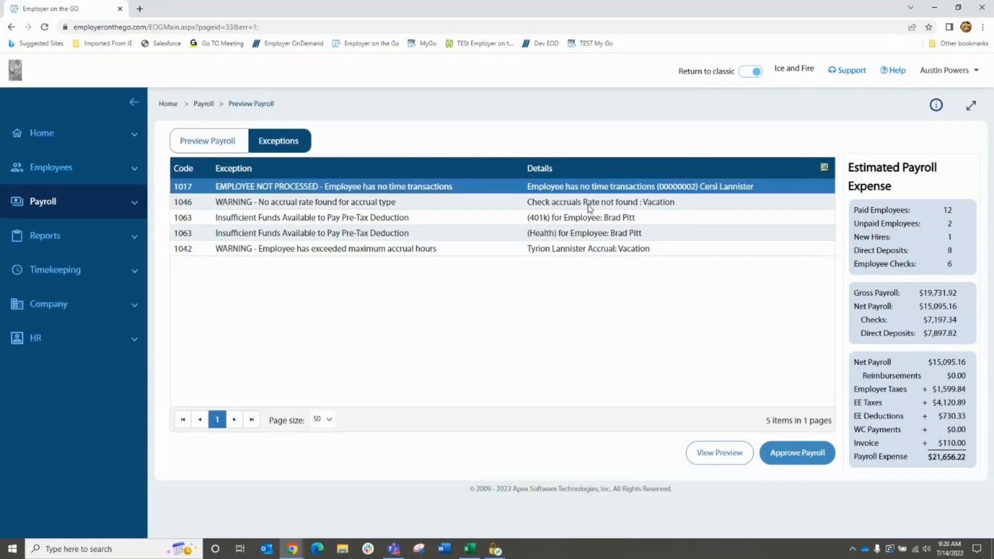
pyautogui.click(561, 207)
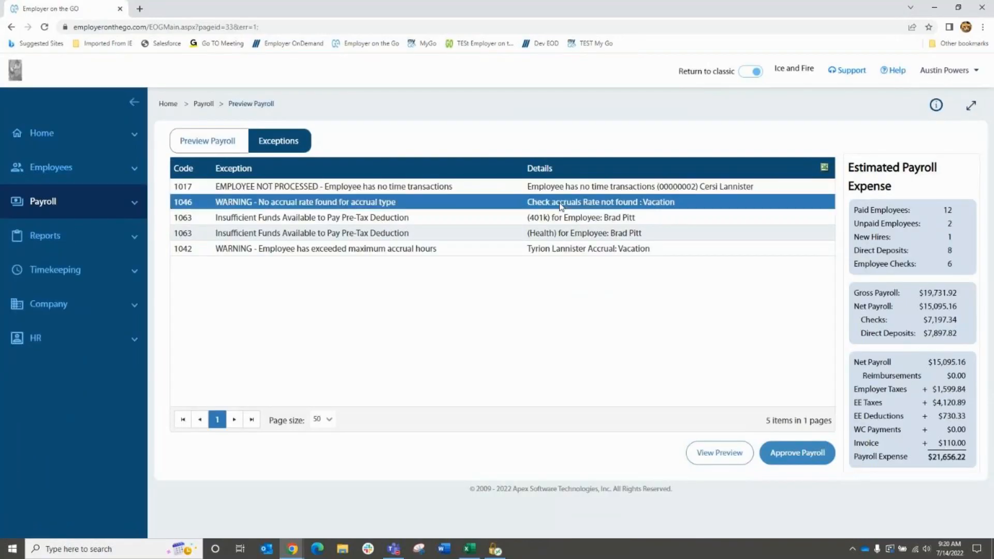
pyautogui.click(553, 253)
pyautogui.click(558, 236)
pyautogui.click(560, 223)
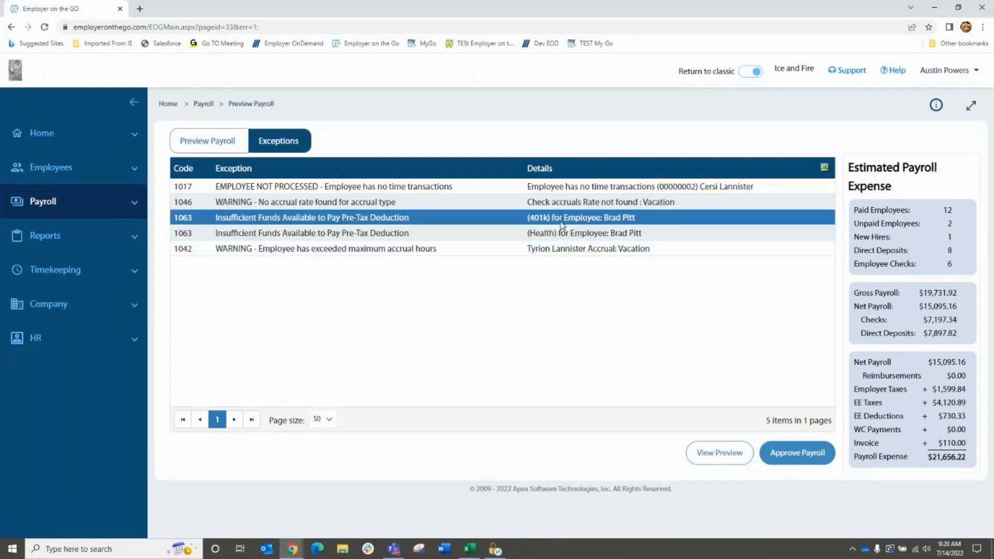
pyautogui.click(563, 237)
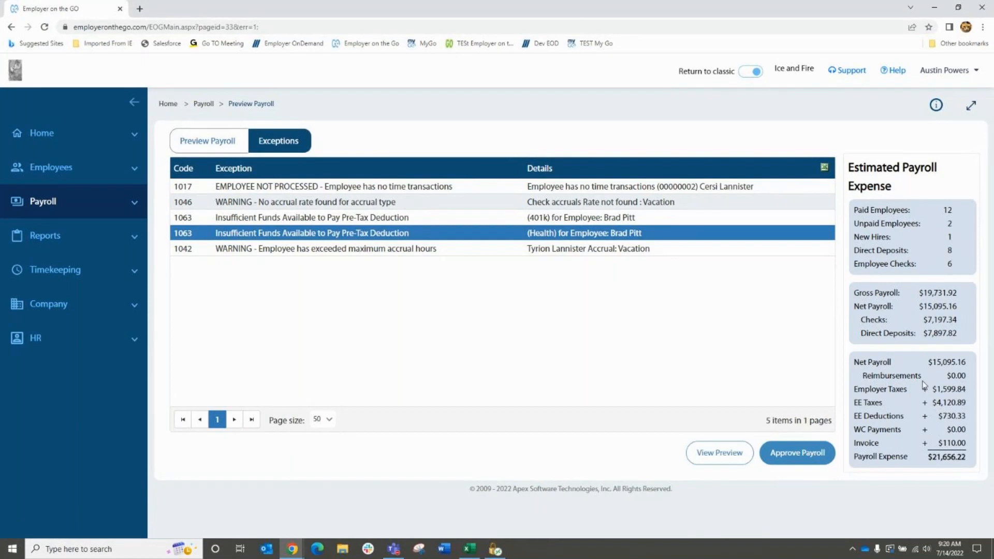
# Examine the Payroll Detail preview report from the first page to the company totals on the last page, and close it
pyautogui.click(720, 453)
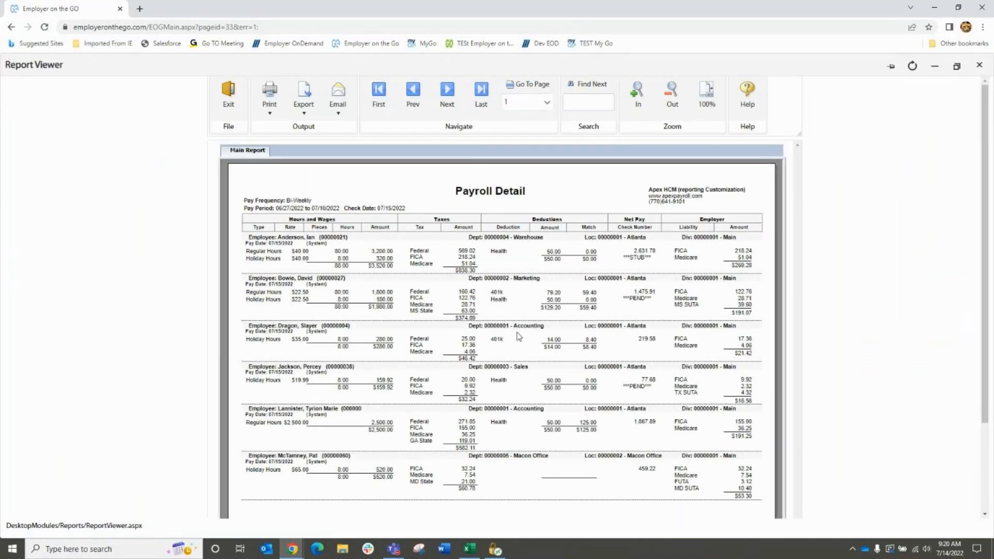
pyautogui.scroll(-3, 570, 357)
pyautogui.scroll(3, 570, 357)
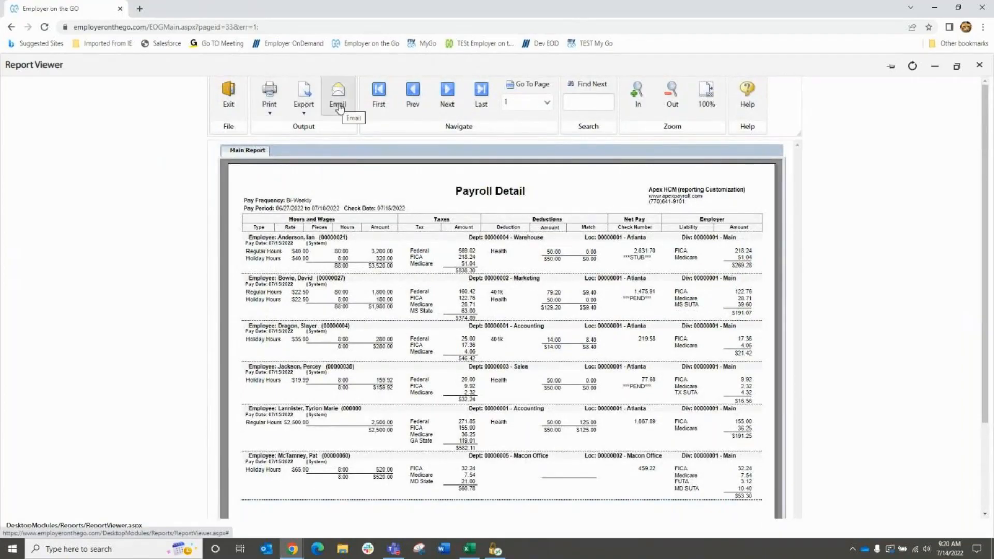
pyautogui.click(482, 104)
pyautogui.scroll(-2, 466, 275)
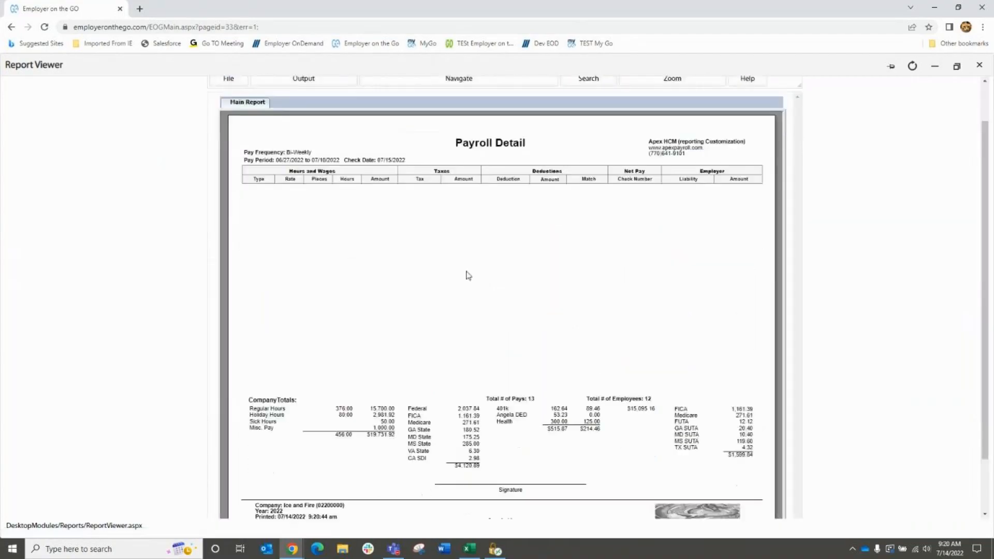
pyautogui.scroll(2, 469, 275)
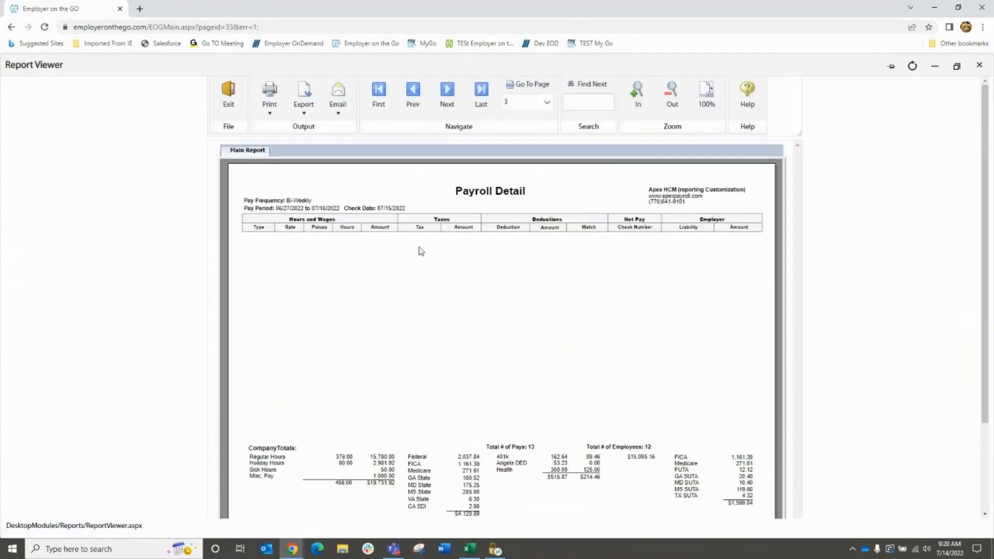
pyautogui.click(229, 107)
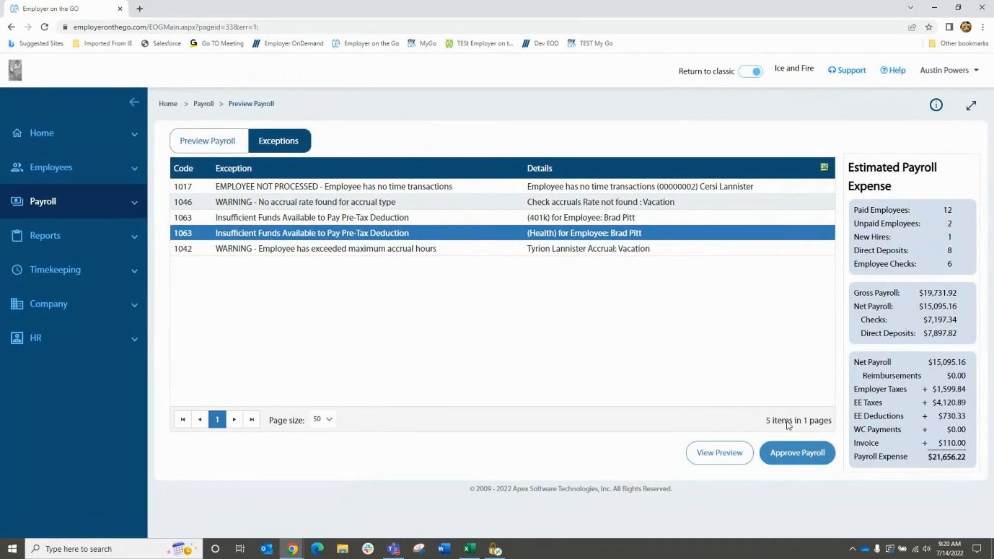
# Proceed from the preview to the approval of the 7/15/2022 payroll
pyautogui.click(795, 453)
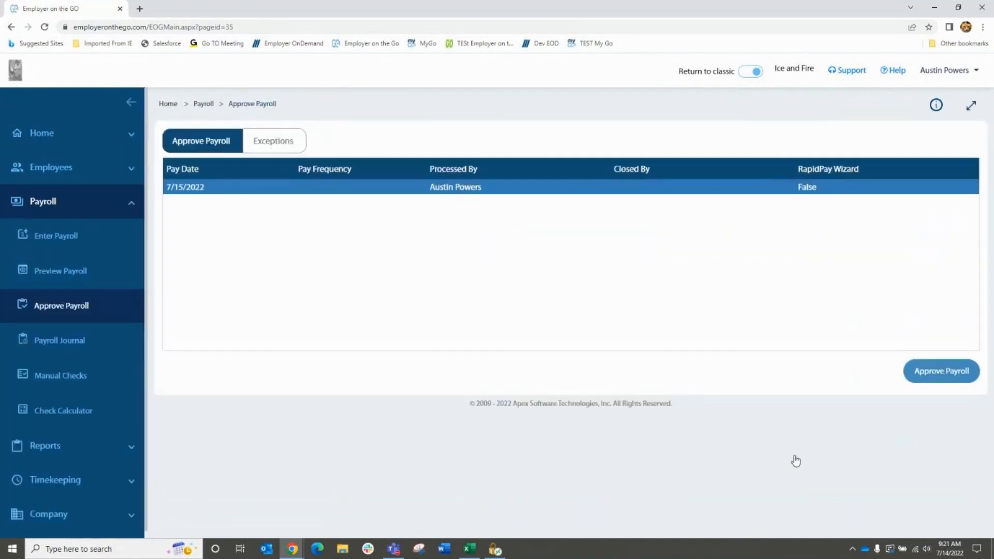